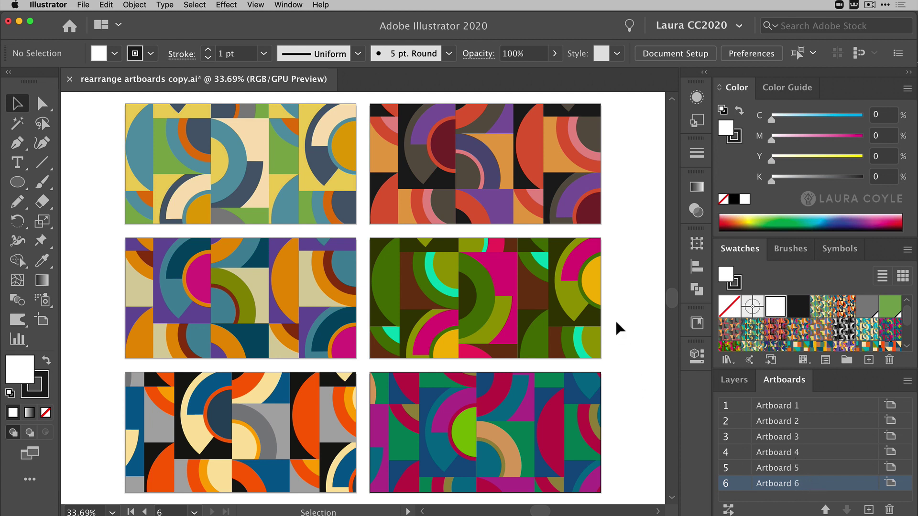
Step: Select the green-and-magenta pattern rectangle to make Artboard 4 current
click(567, 339)
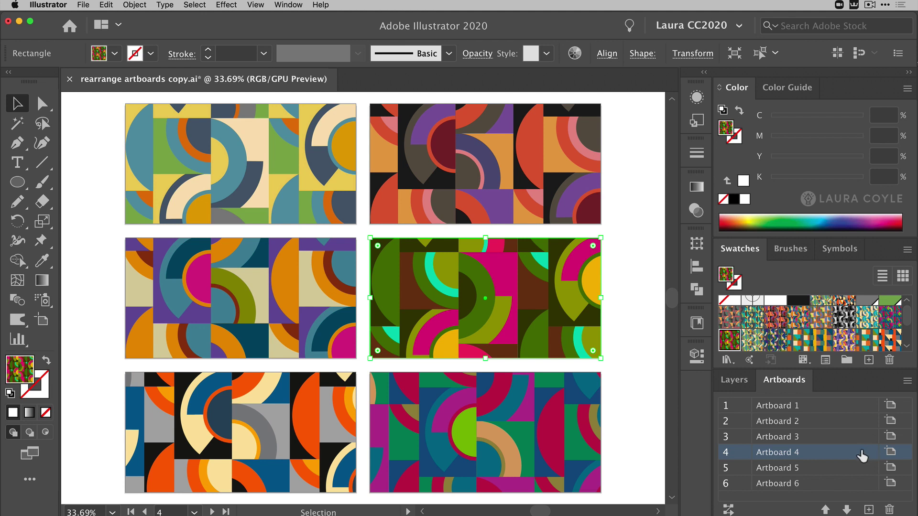
Step: Rearrange all six artboards into a single row with 100 px spacing
click(728, 509)
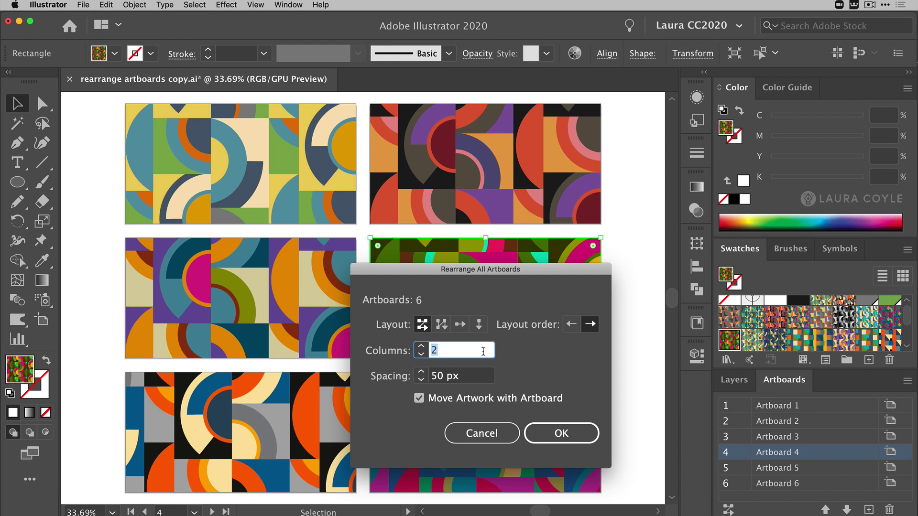
click(460, 327)
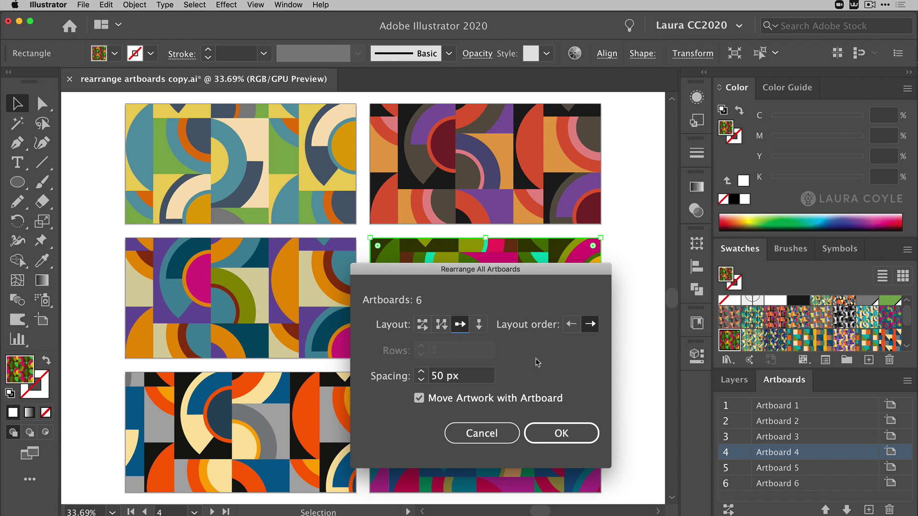
drag(438, 377, 433, 377)
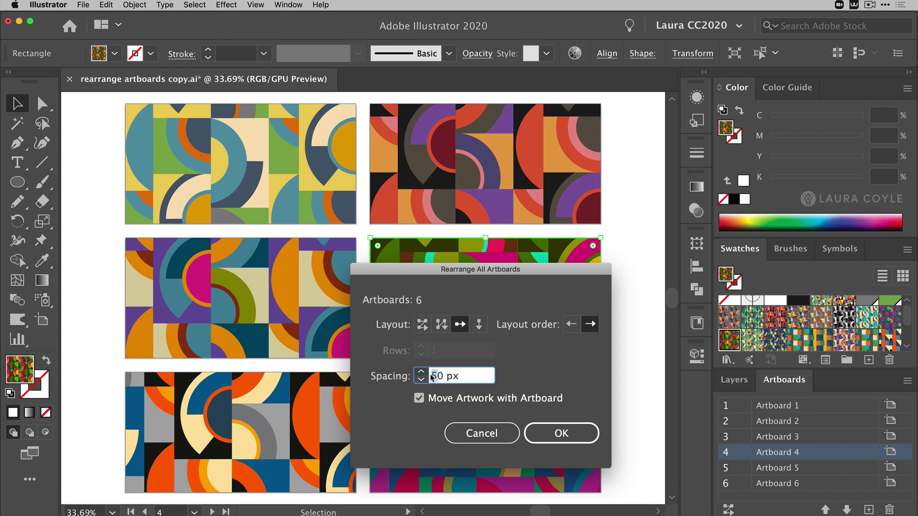
text(10)
click(558, 433)
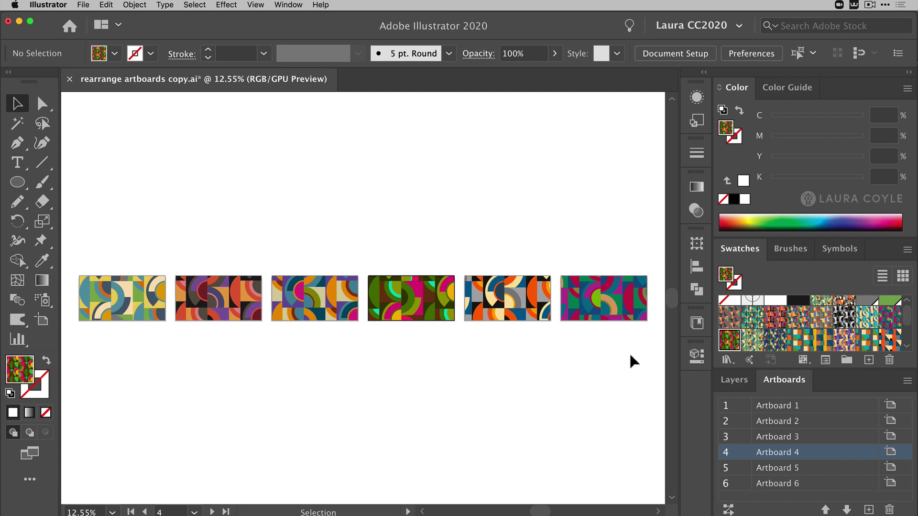
Step: Rearrange the artboards Grid by Row with 3 columns and 200 px spacing, then recheck the settings
click(728, 509)
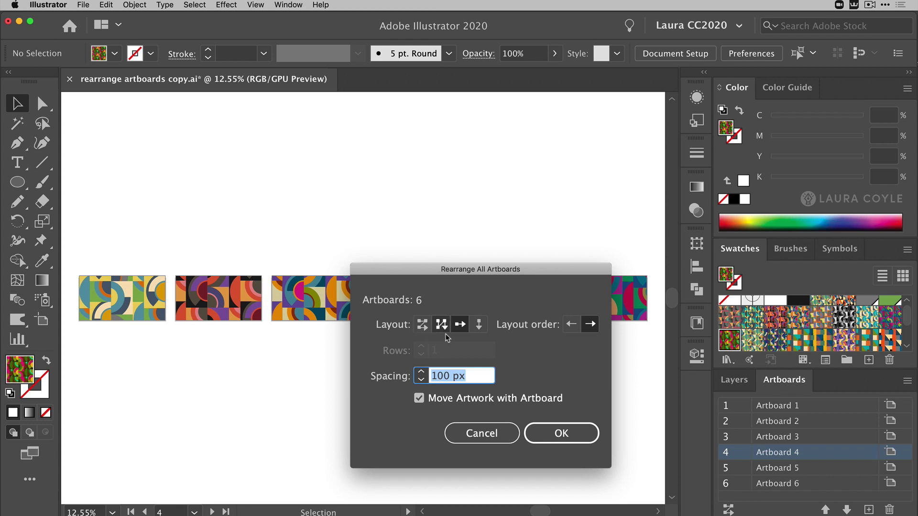
click(423, 325)
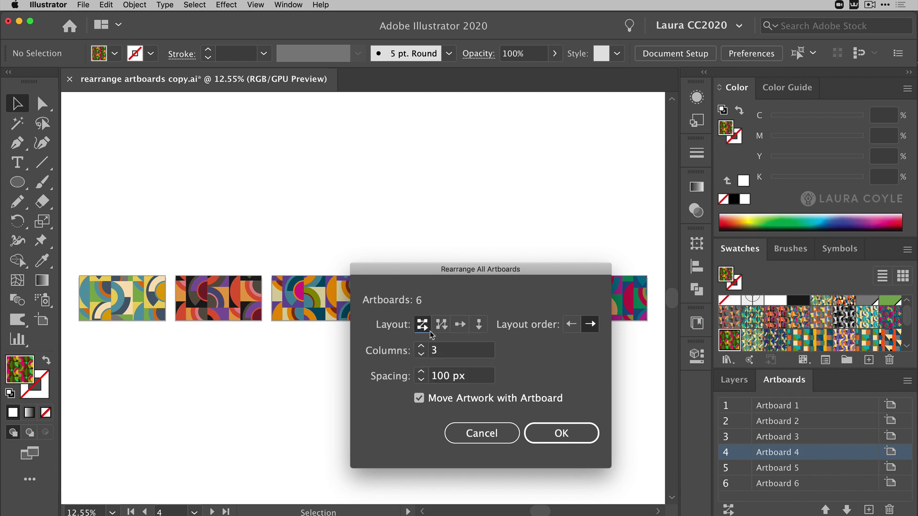
click(421, 355)
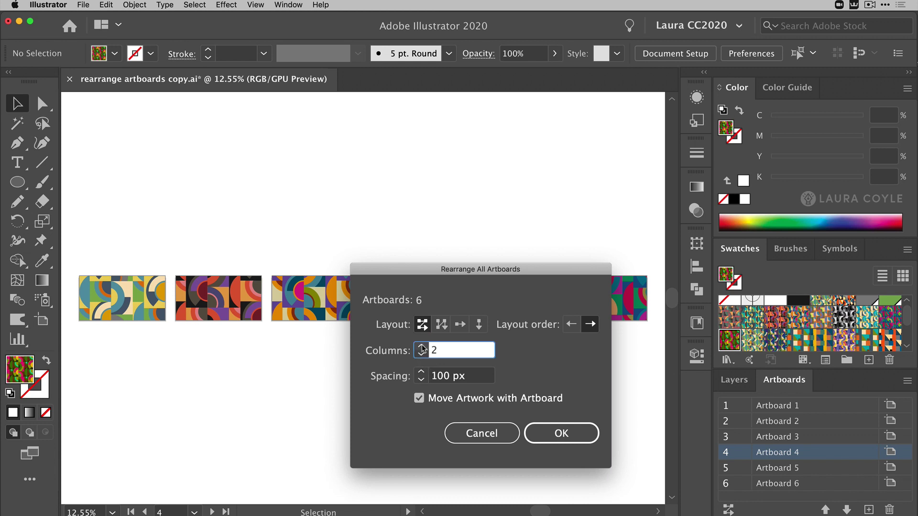
click(422, 347)
click(437, 377)
key(BackSpace)
text(2)
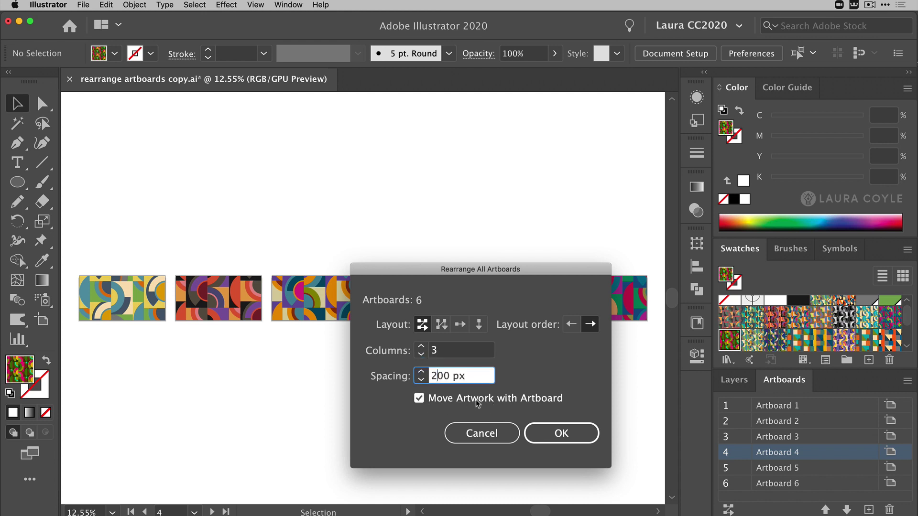
click(561, 433)
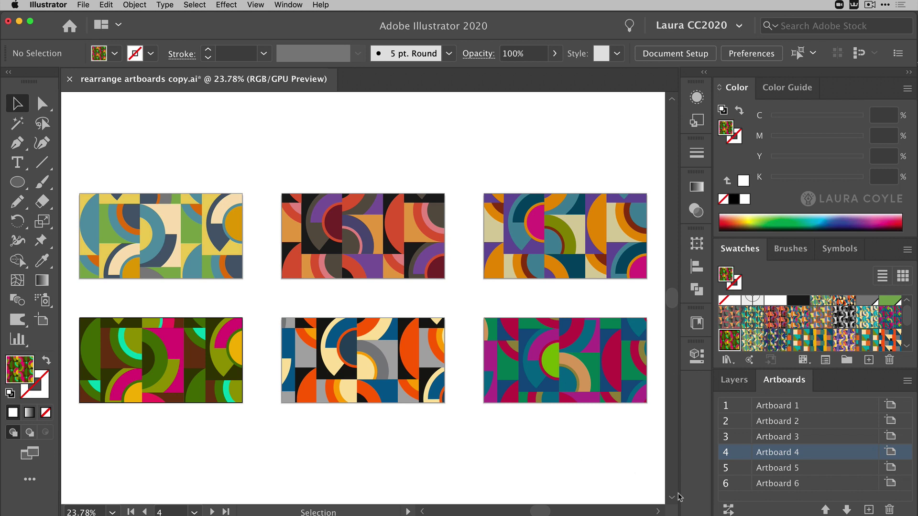
click(728, 510)
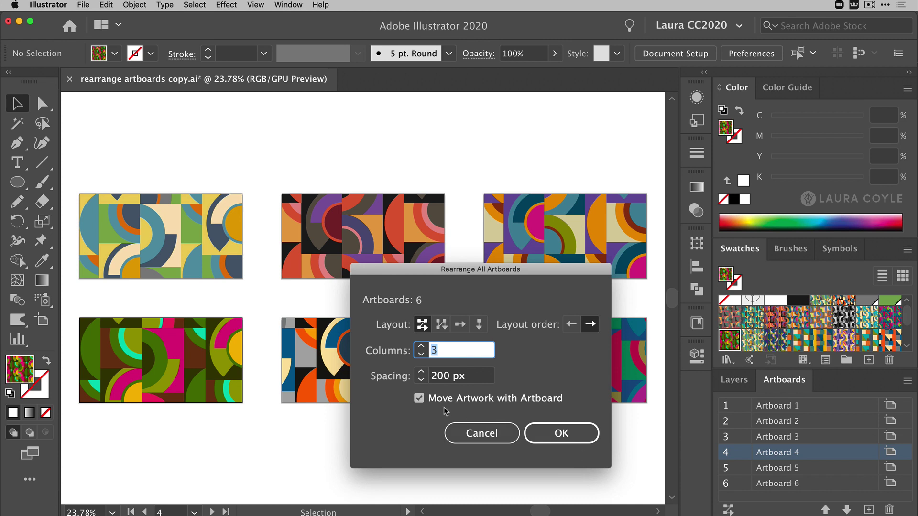
click(482, 433)
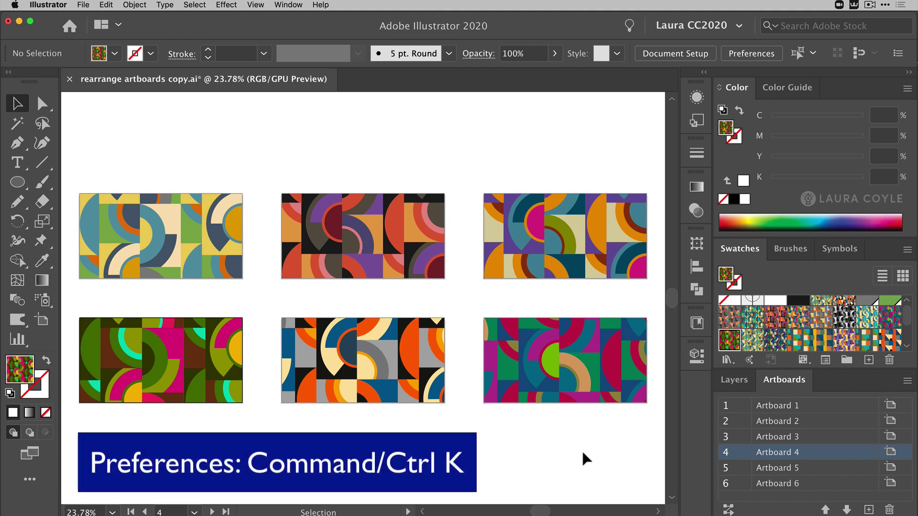
key(super+k)
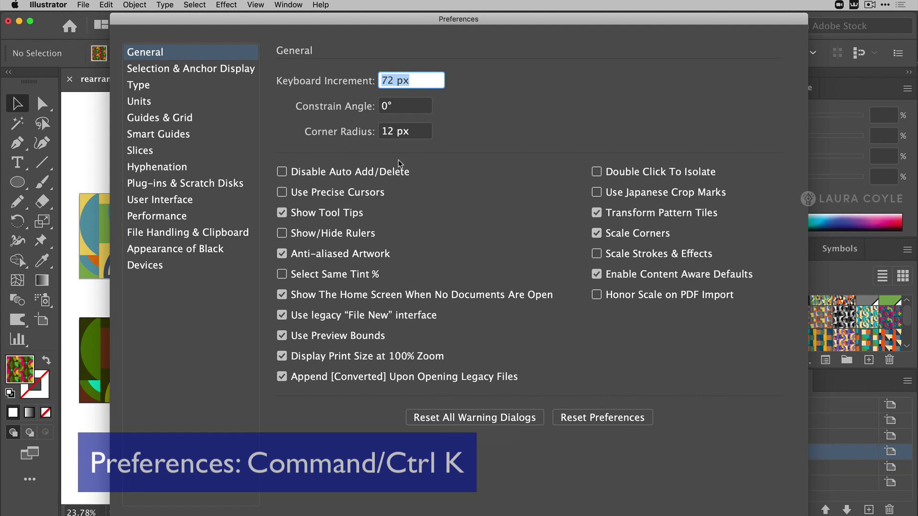
click(207, 72)
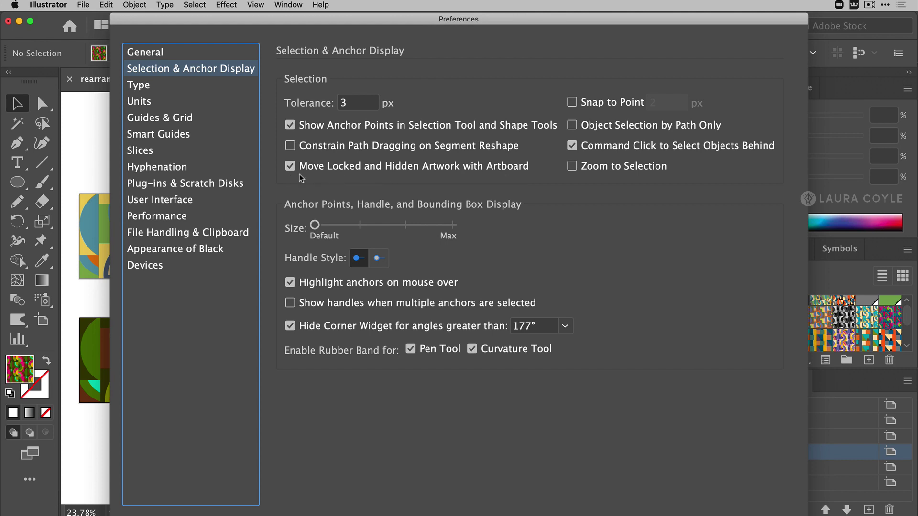
click(290, 166)
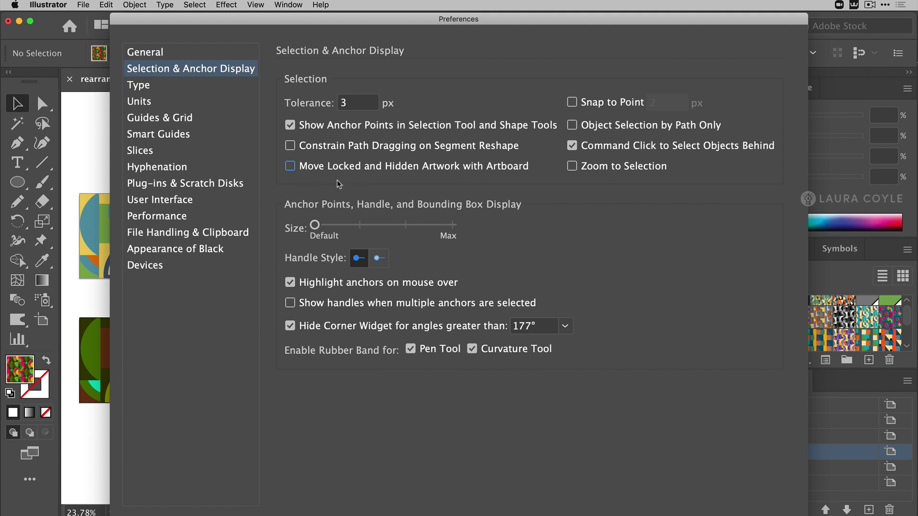
click(289, 167)
key(Return)
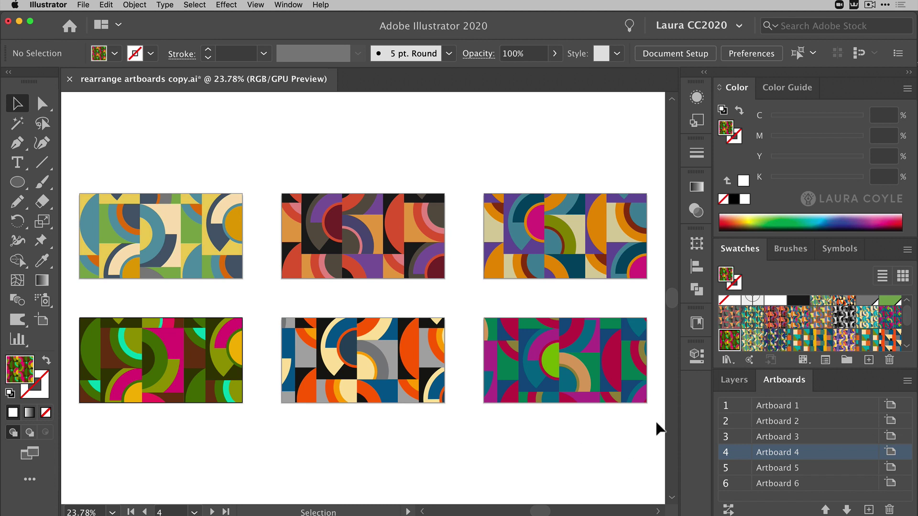
Step: Make Artboard 6 current and duplicate it three times, giving nine artboards
click(832, 484)
click(579, 375)
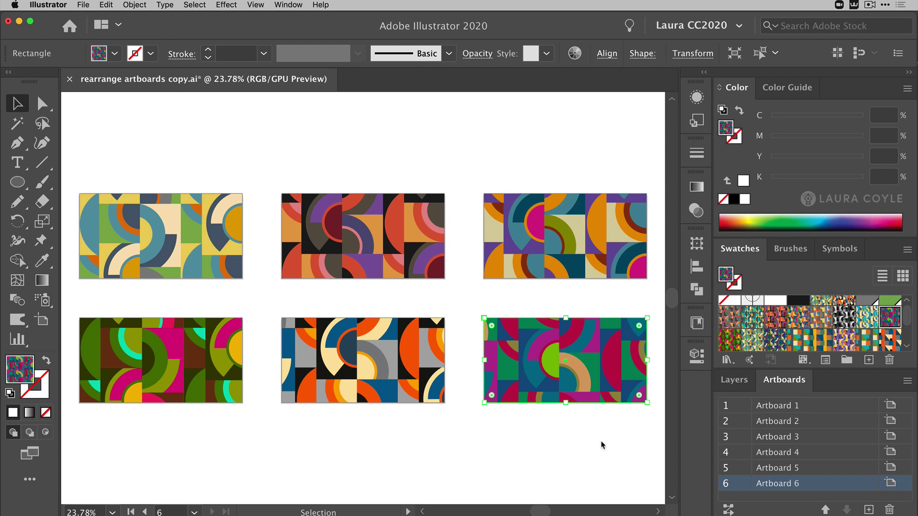
click(907, 382)
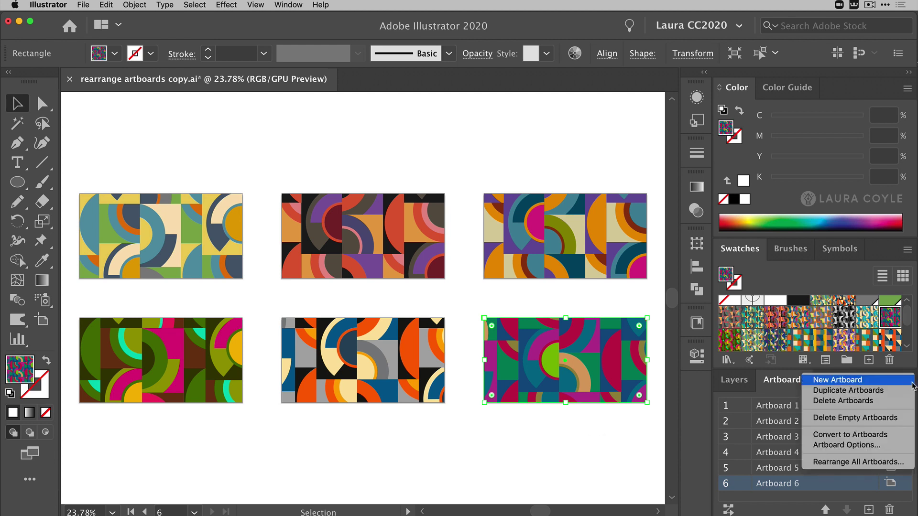
click(891, 393)
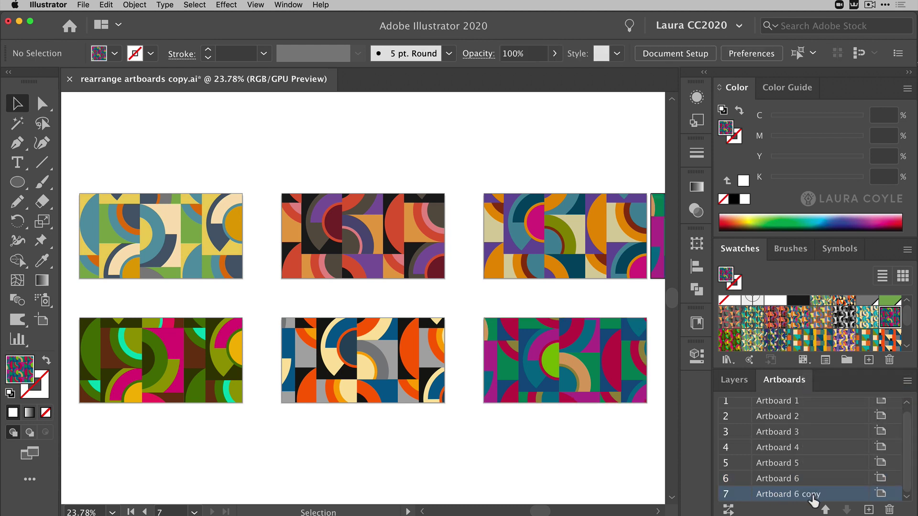
drag(589, 446, 247, 463)
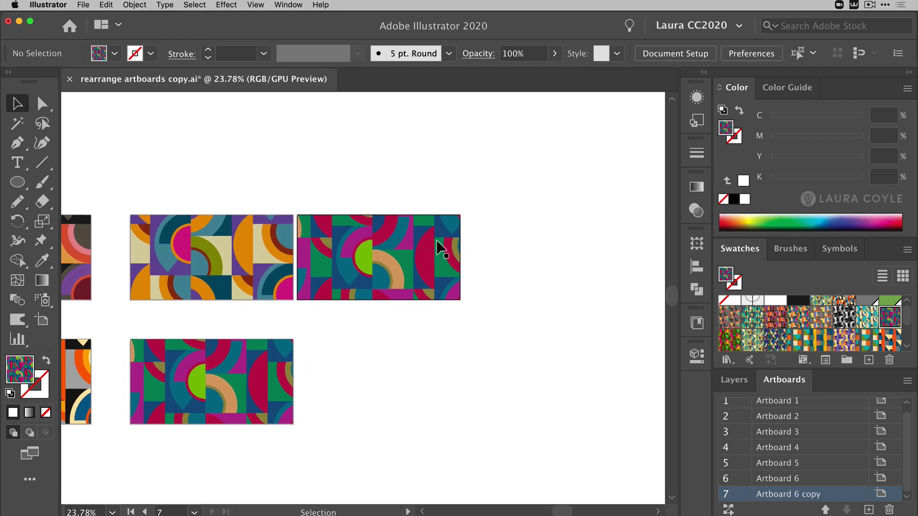
click(907, 381)
click(913, 391)
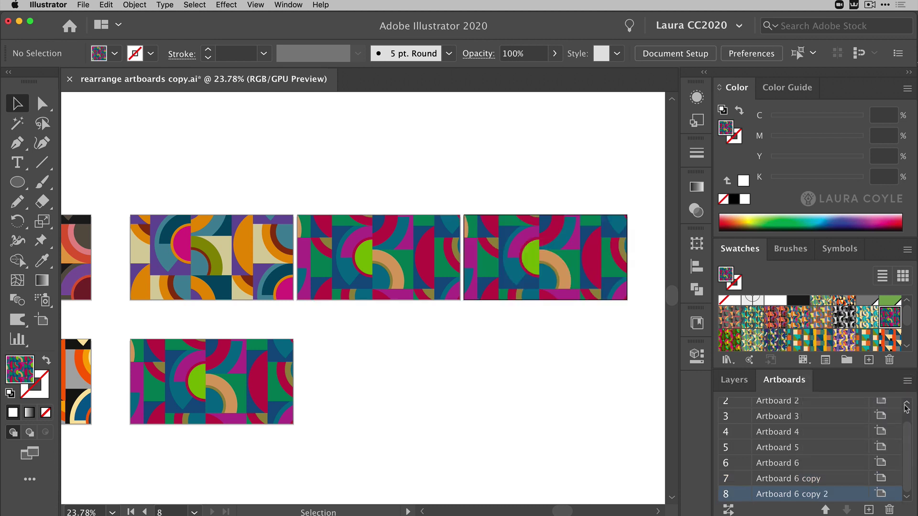
click(908, 382)
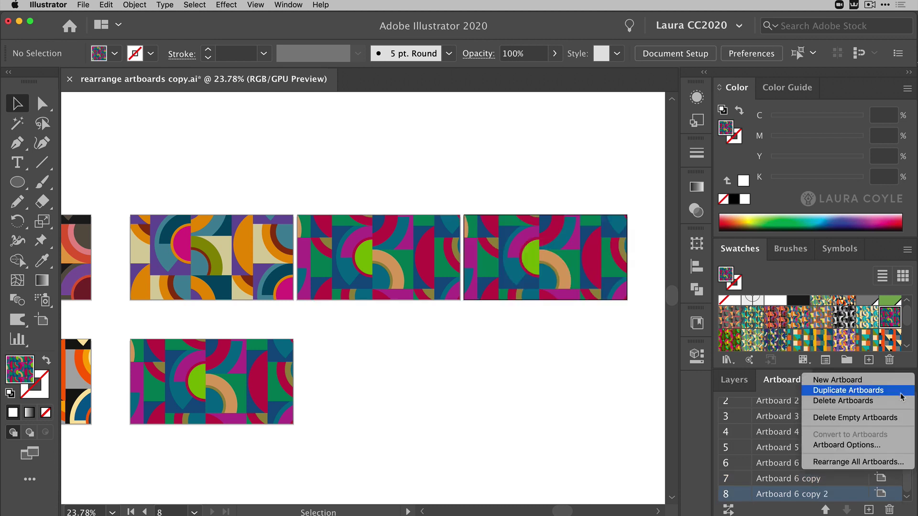
click(908, 391)
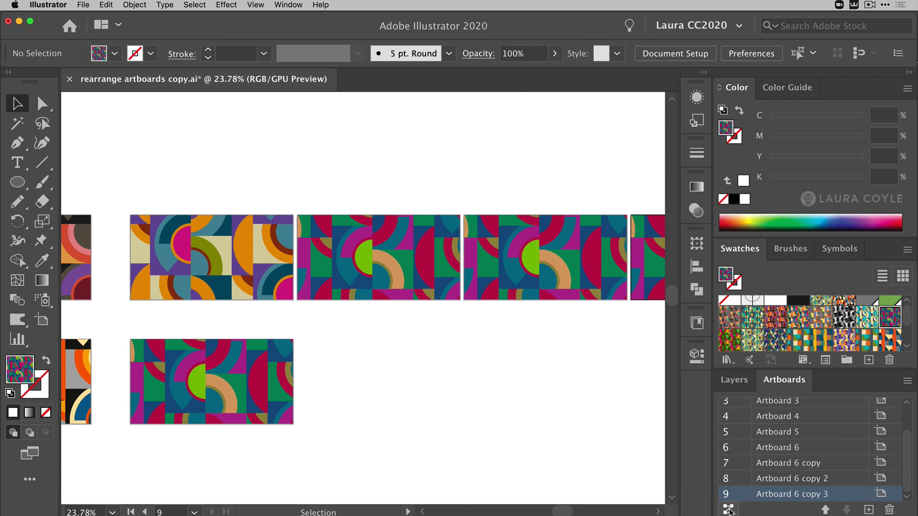
click(727, 511)
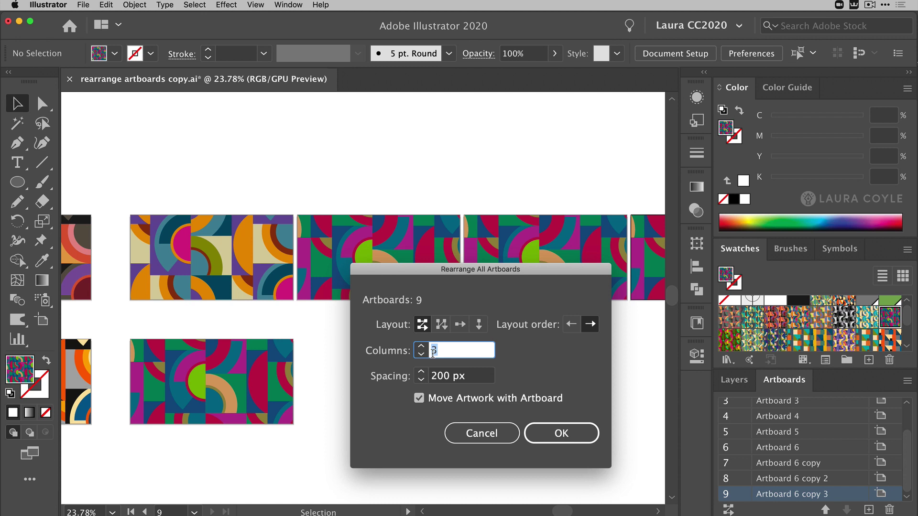
Step: Lay out the nine artboards in 3 columns with 100 px spacing
double_click(438, 377)
text(1)
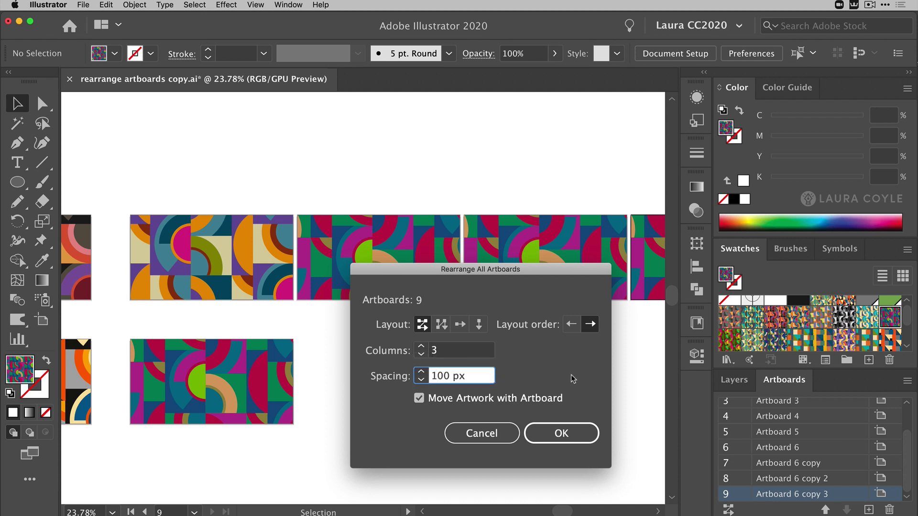
click(561, 434)
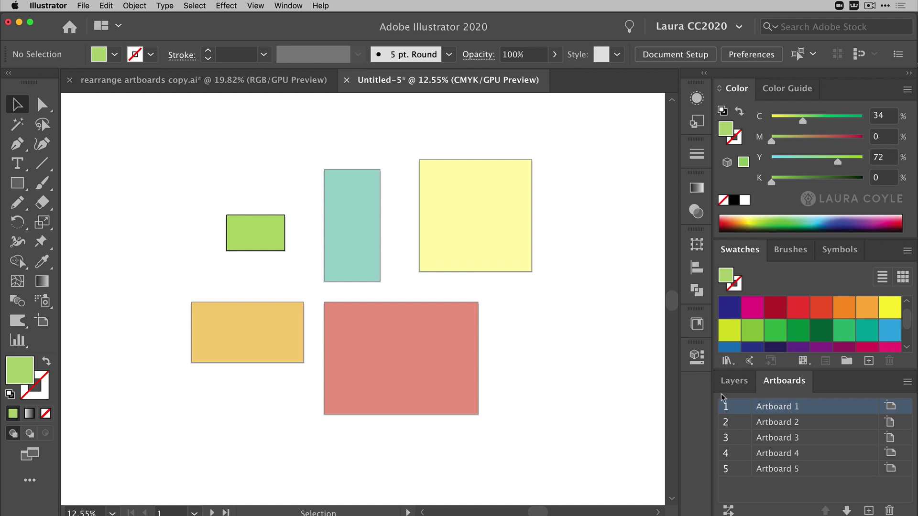
Step: Rearrange the five coloured artboards into 3 columns instead of 2
click(728, 511)
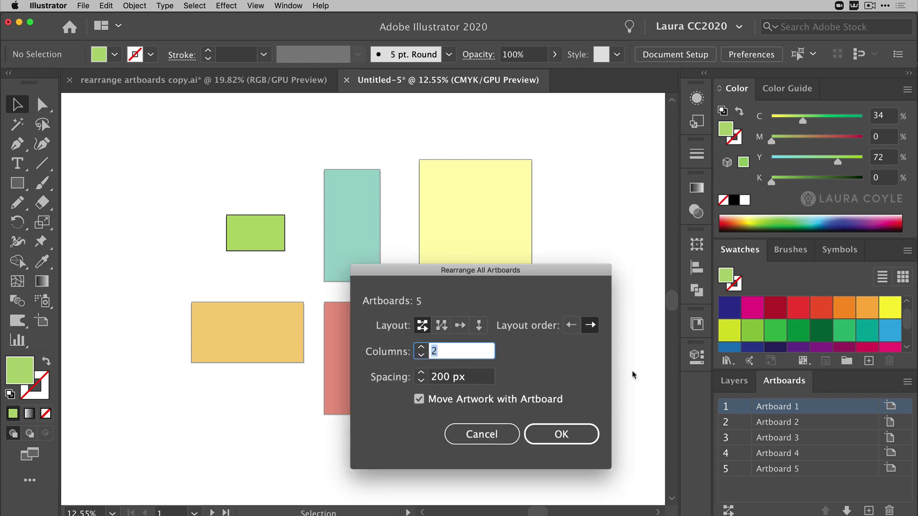
click(420, 348)
click(557, 433)
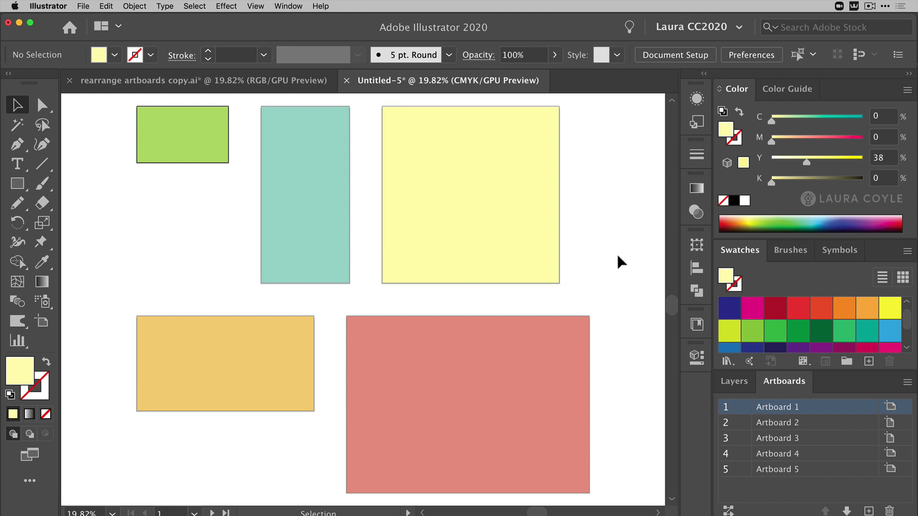
Step: Move the yellow Artboard 3 up to second place and re-run Rearrange All Artboards
drag(602, 228, 522, 259)
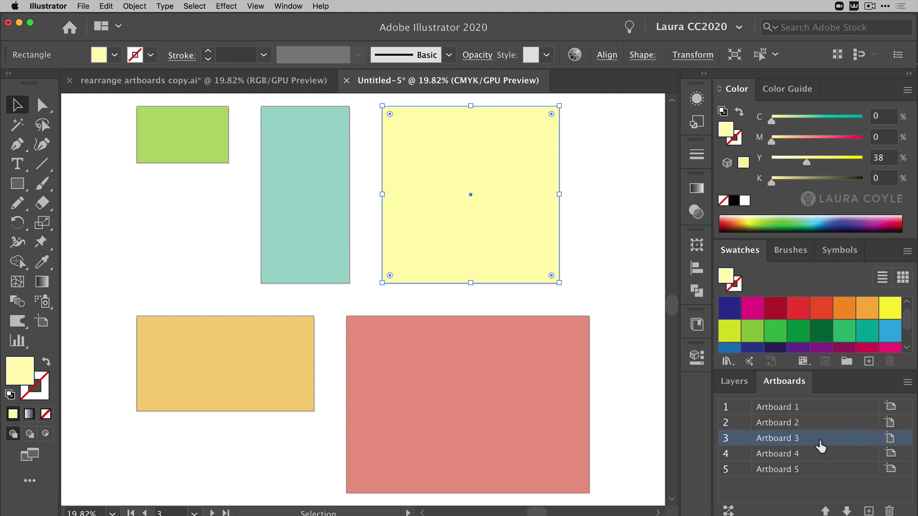
click(825, 510)
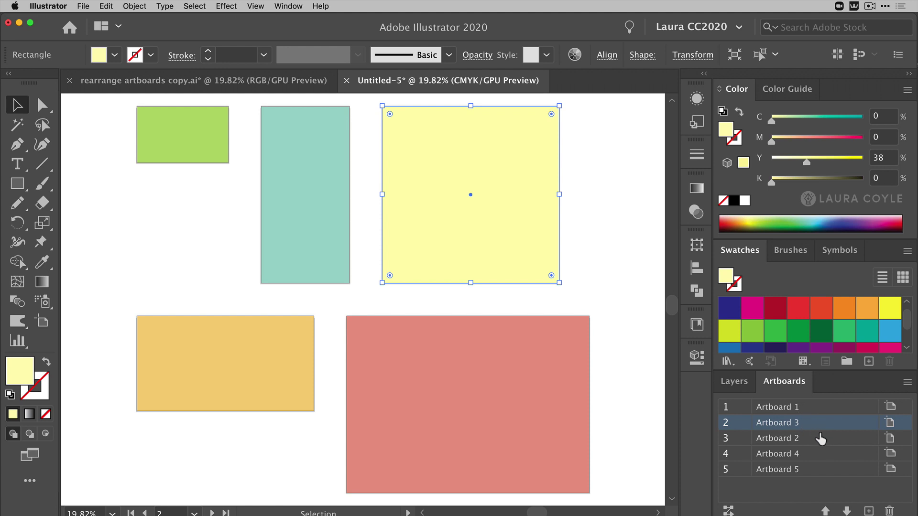
click(728, 510)
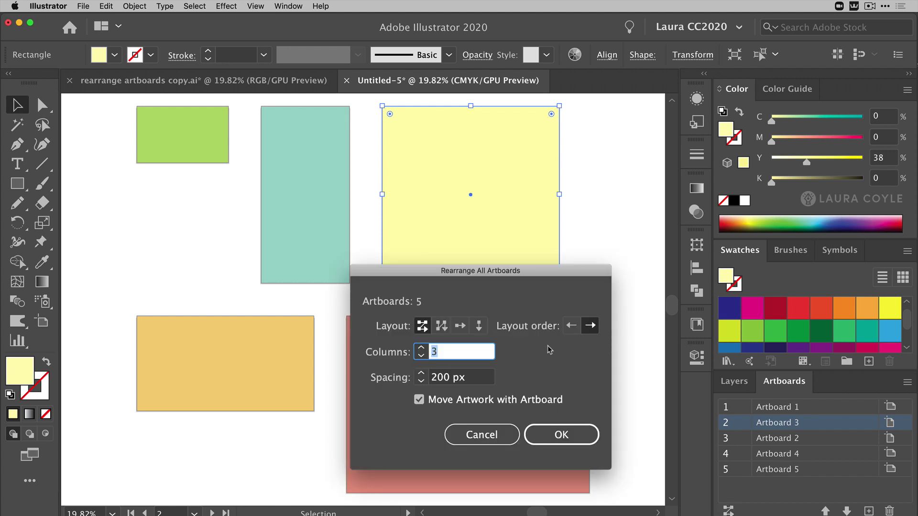
click(568, 435)
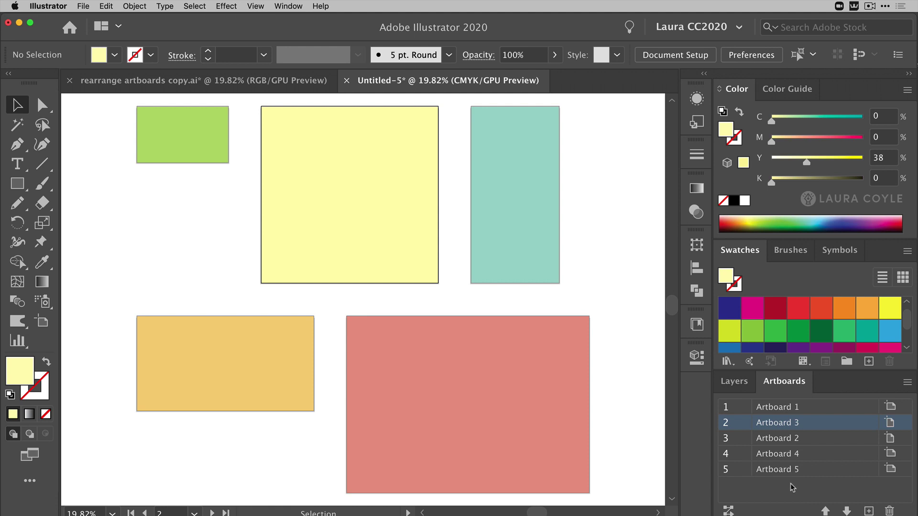
Step: Open Artboard Options for the yellow 1080 × 1080 px Artboard 3
click(890, 423)
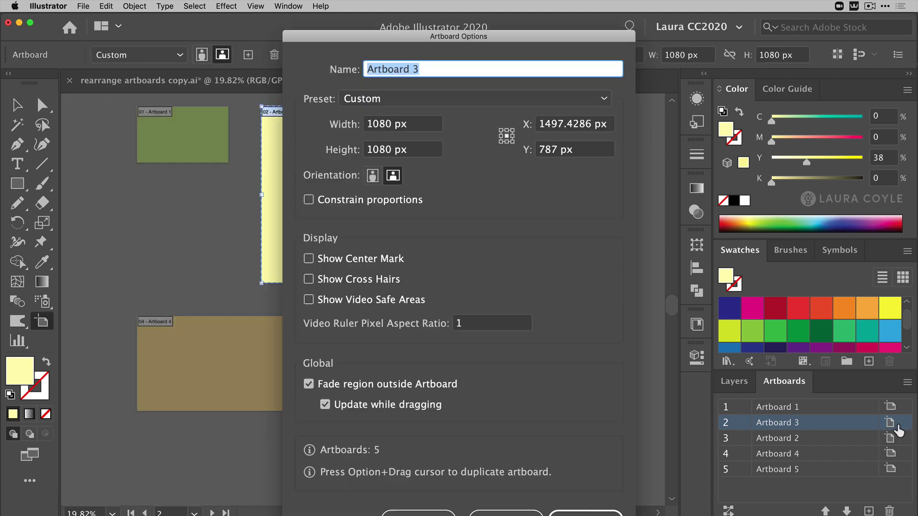